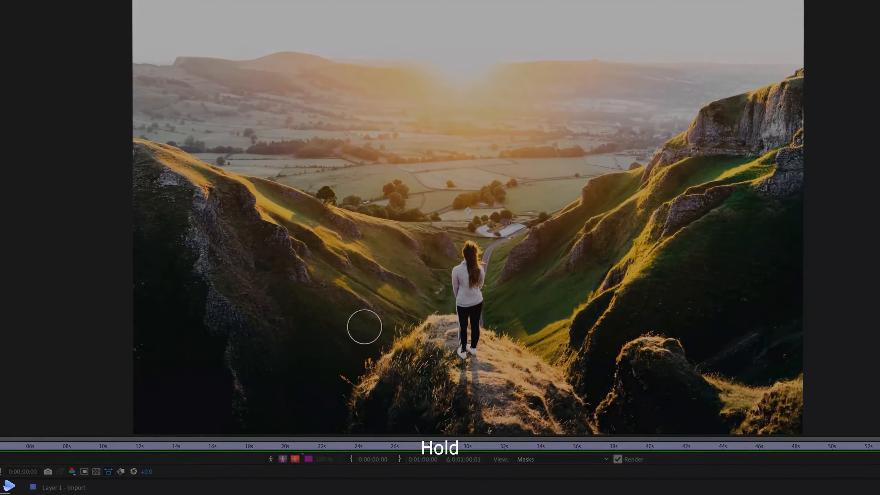
Clone shadowed grass with the Clone Stamp over the sunlit grass tuft beside the cliff
key(alt)
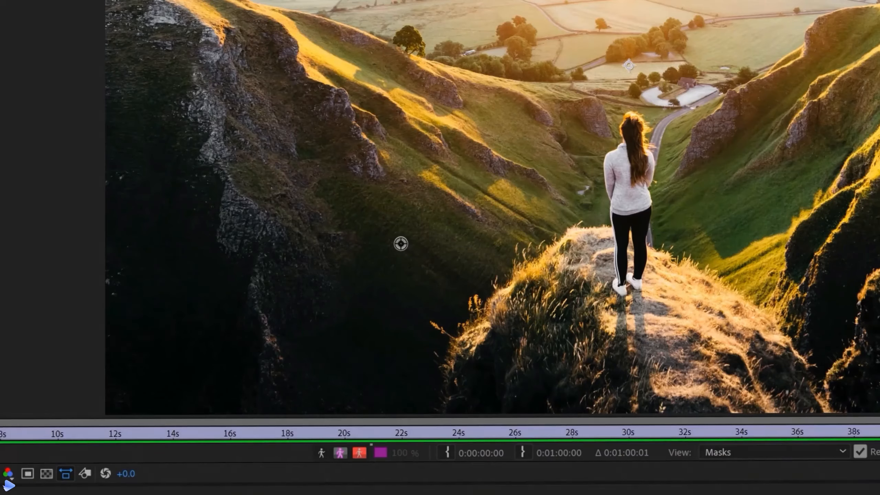
alt+click(406, 246)
mouse_move(484, 313)
mouse_down()
mouse_move(459, 398)
mouse_move(452, 323)
mouse_move(506, 371)
mouse_up()
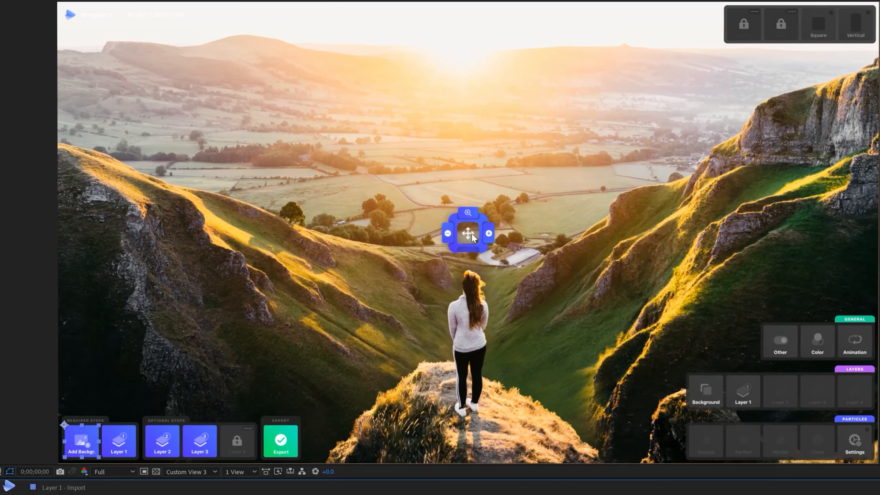
Undo the accidental shift of the woman layer and enter the Layer 2 composition
drag(472, 234, 422, 232)
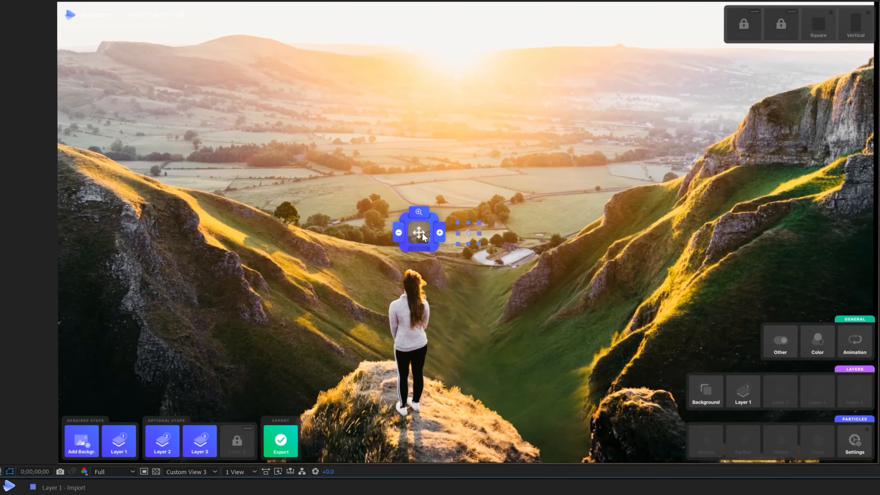
key(ctrl+z)
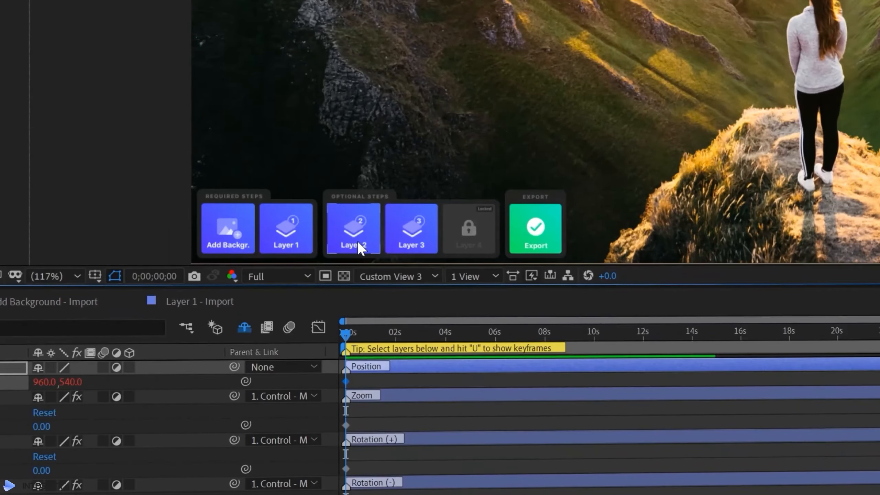
click(355, 242)
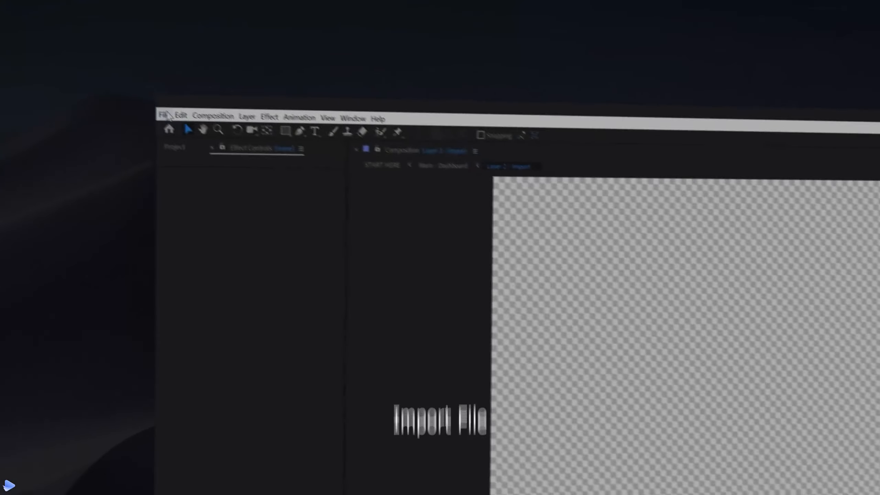
Import Birds_01.png and Birds_02.png into the project
click(4, 12)
mouse_move(18, 102)
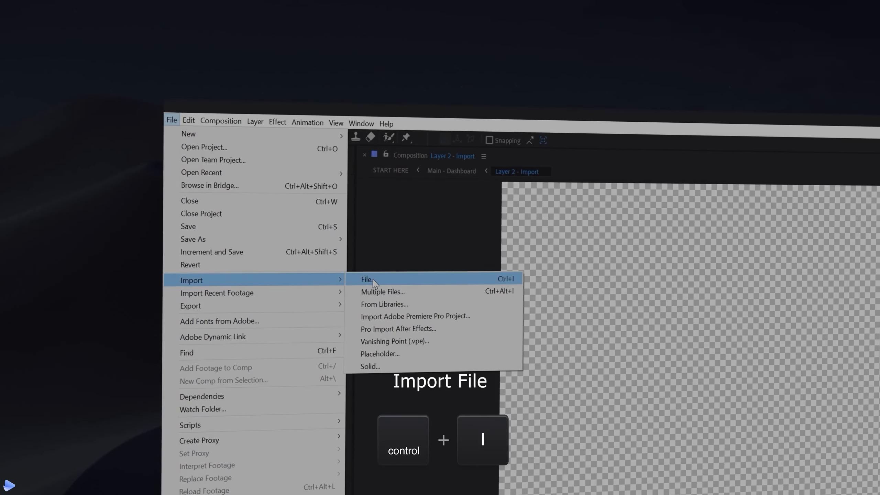
click(373, 280)
drag(231, 177, 285, 150)
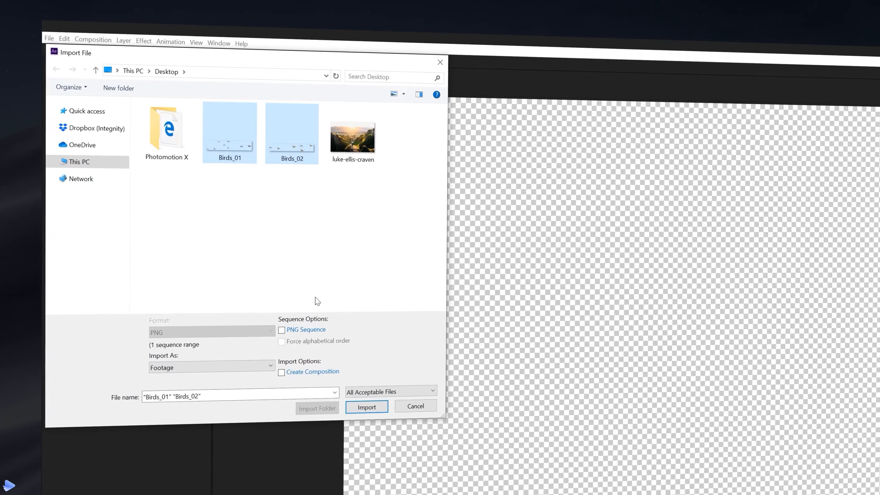
click(366, 405)
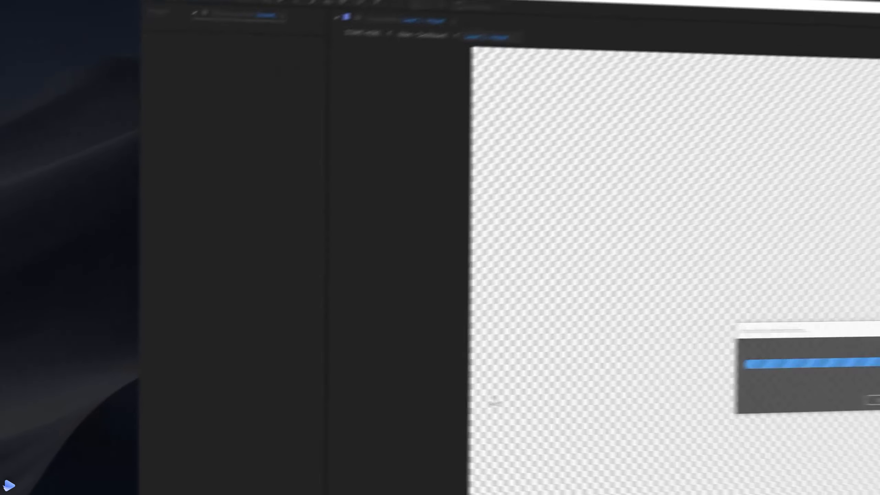
Add Birds_01 to Layer 2, parent it to the control layer, reposition it, and scale to 122%
click(204, 146)
drag(194, 145, 151, 287)
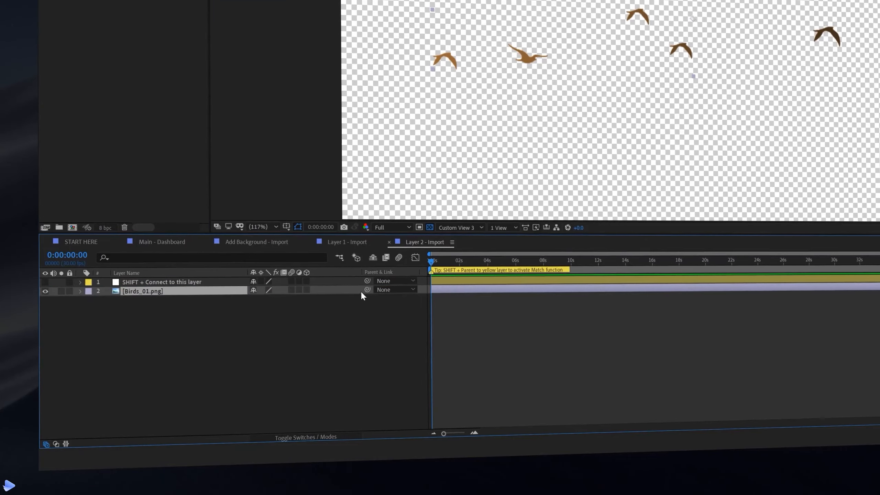
drag(367, 290, 205, 283)
key(shift)
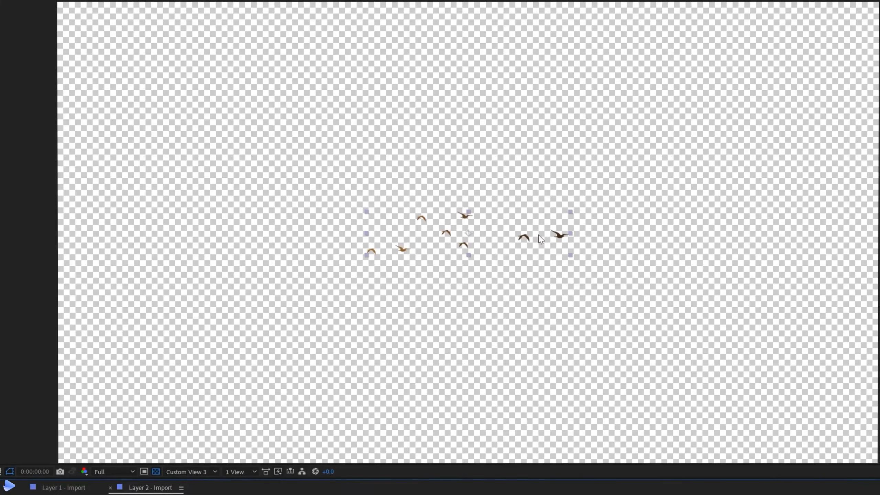
drag(541, 239, 511, 166)
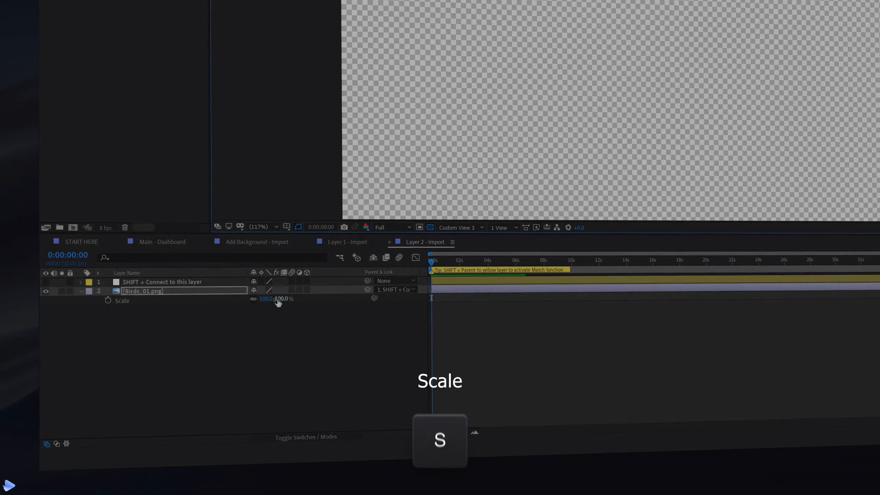
drag(281, 299, 291, 299)
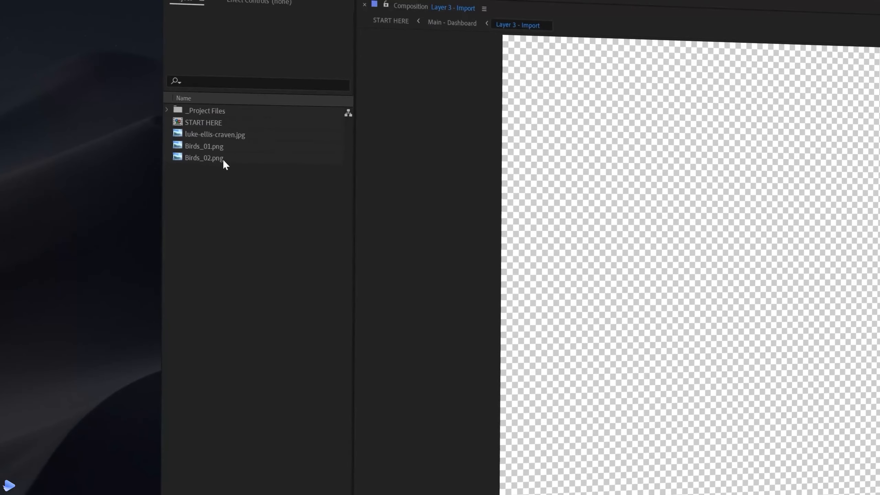
Add Birds_02.png below layer 1 and parent it to the control layer
drag(222, 159, 162, 304)
drag(367, 290, 219, 286)
key(s)
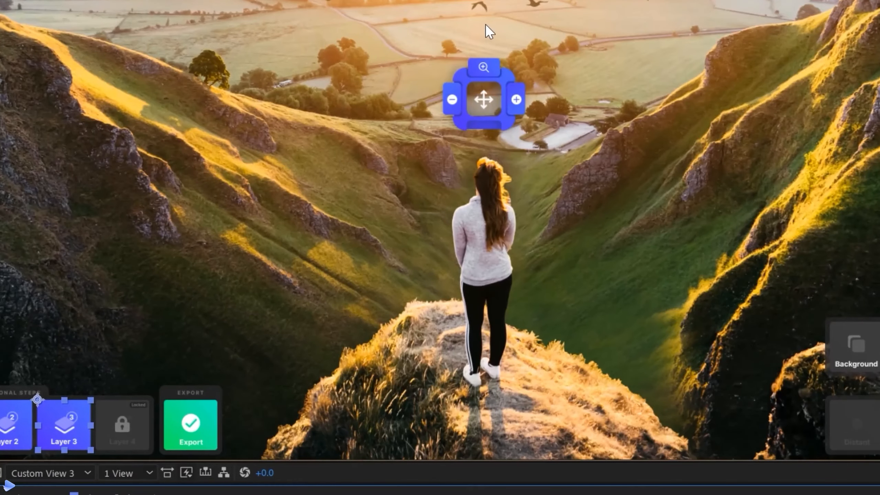
Pan the scene right and down with the move control
click(486, 97)
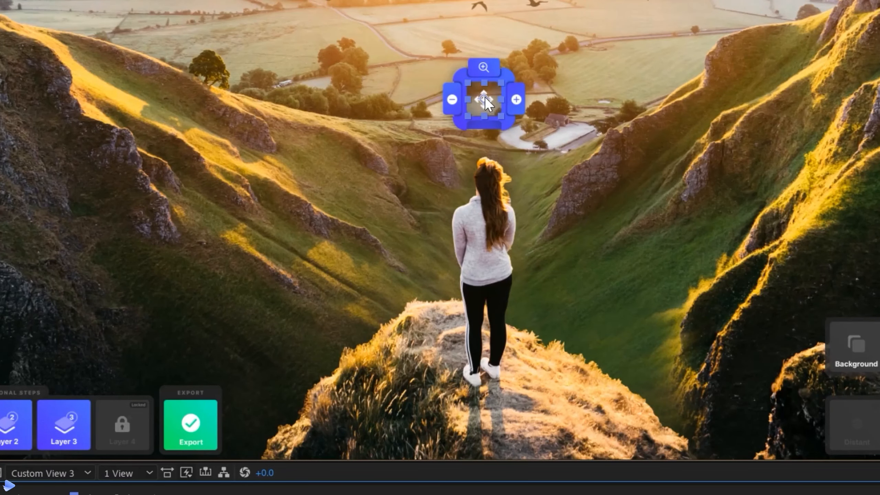
drag(485, 96, 340, 88)
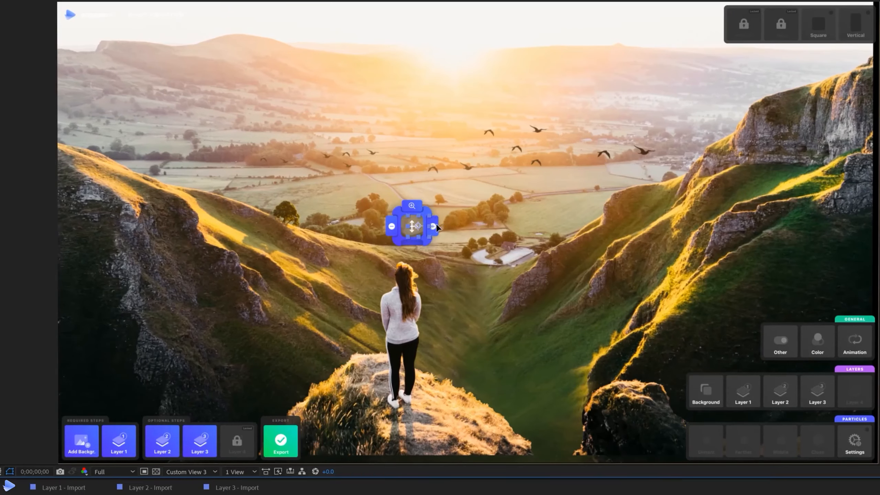
drag(419, 225, 469, 234)
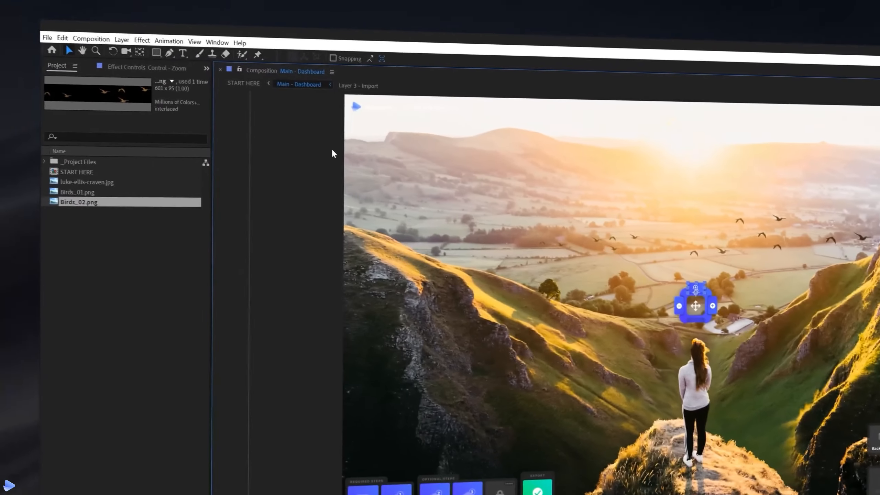
click(142, 66)
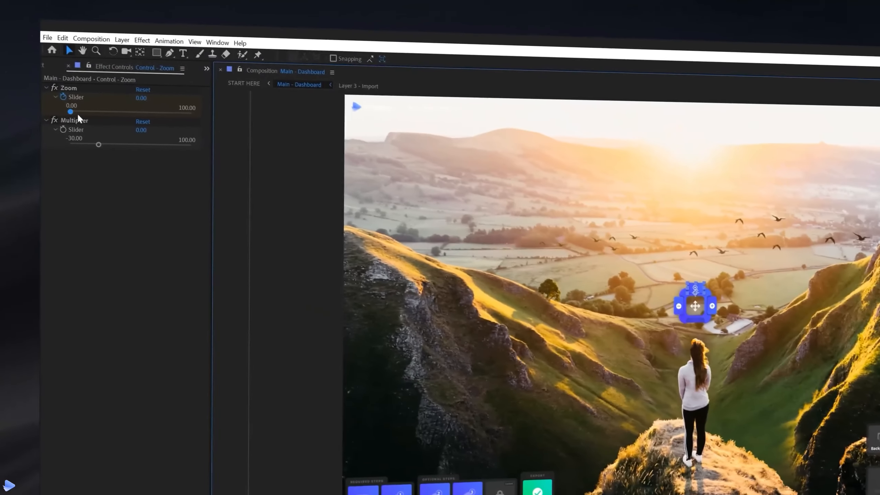
Set Zoom to 80.26 and pan down onto the valley floor, then go to 8s
drag(77, 113, 155, 111)
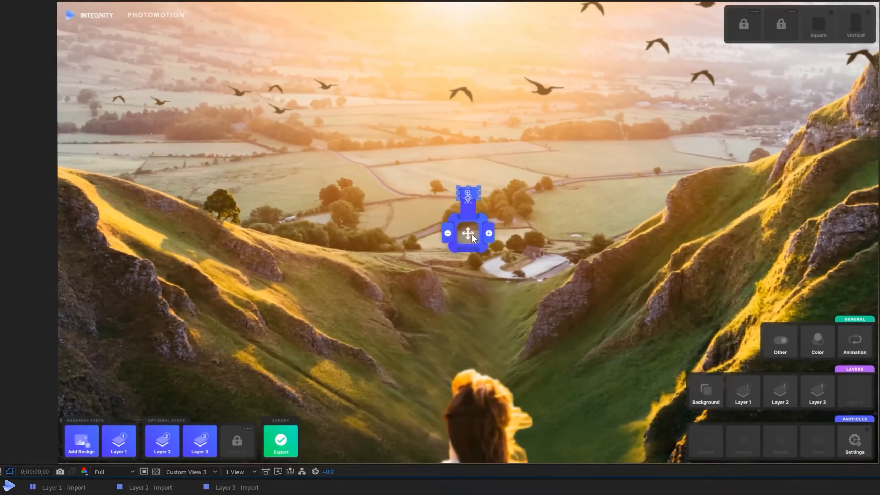
drag(472, 232, 480, 372)
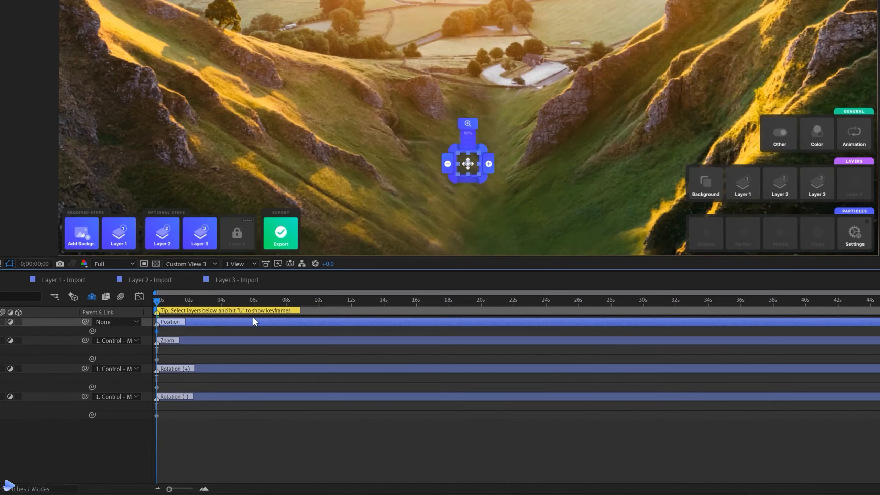
click(287, 300)
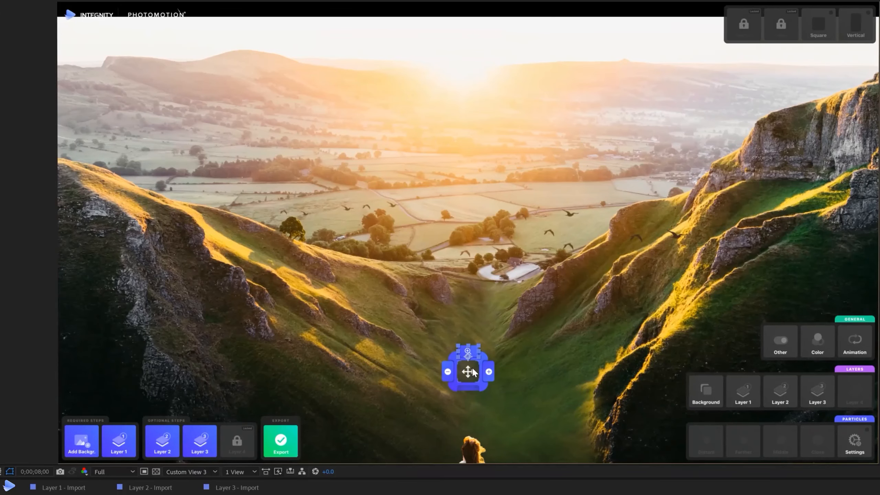
Frame the woman at 8s, rotate from 28.95 at 0s to 0 at 8s, and ease keyframes
drag(473, 373, 478, 230)
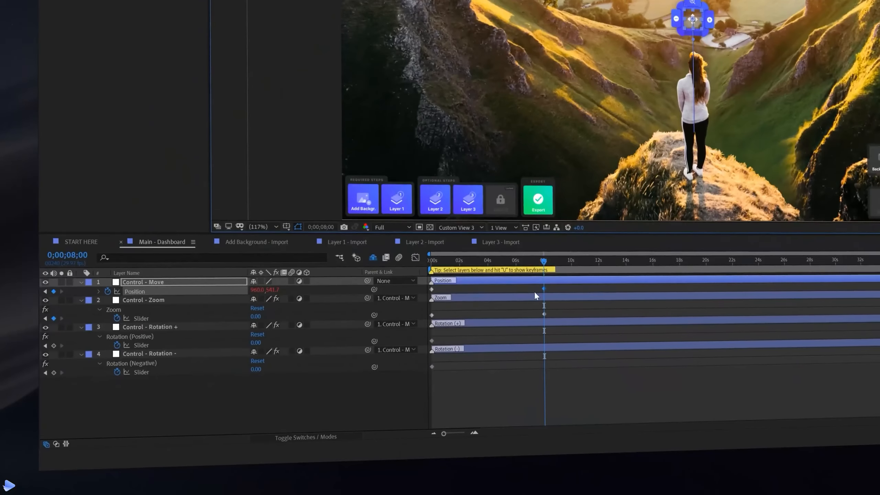
drag(544, 274, 408, 263)
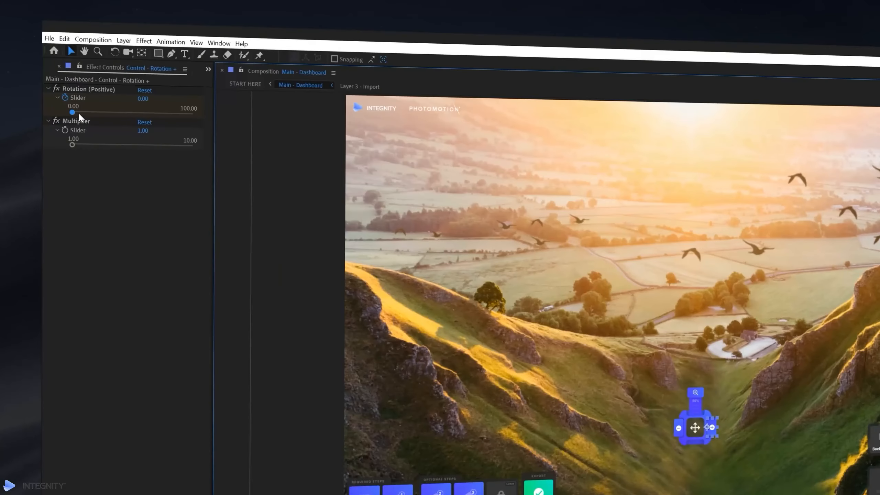
drag(79, 115, 107, 114)
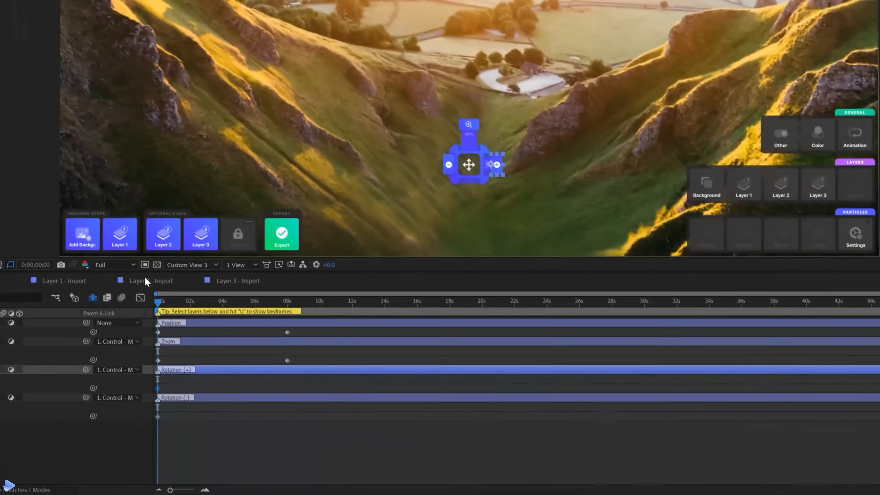
click(285, 301)
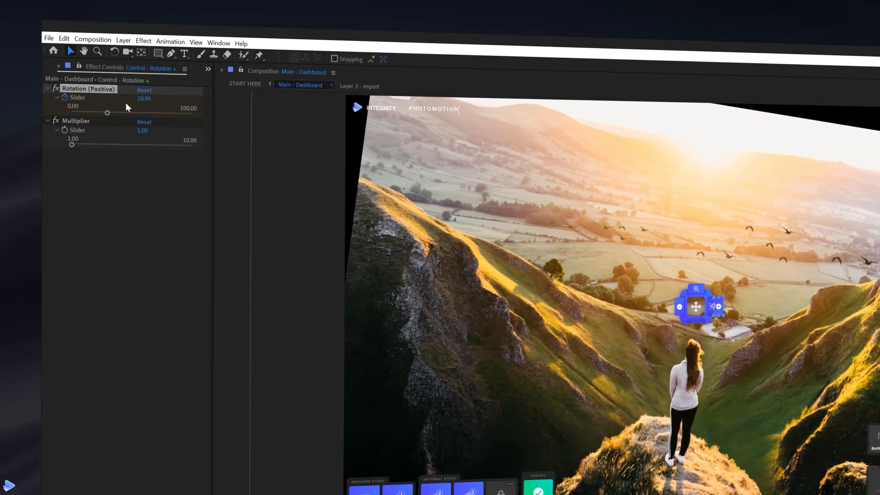
drag(107, 113, 49, 108)
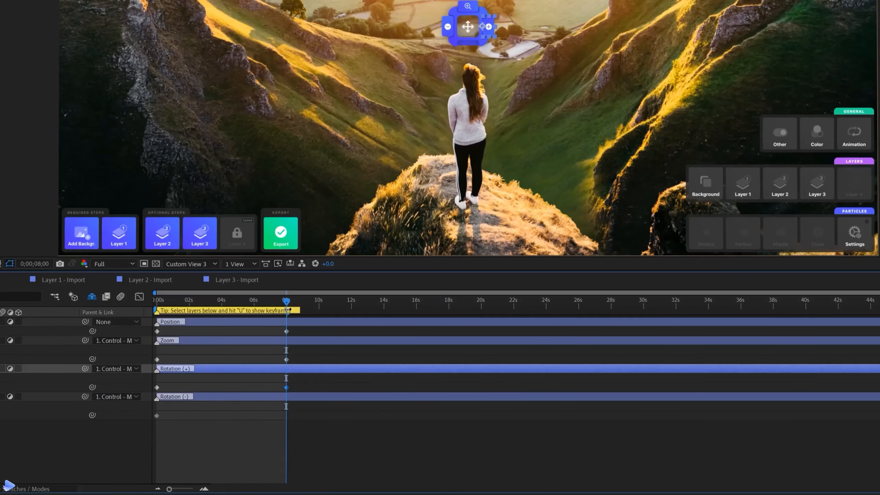
drag(289, 309, 147, 393)
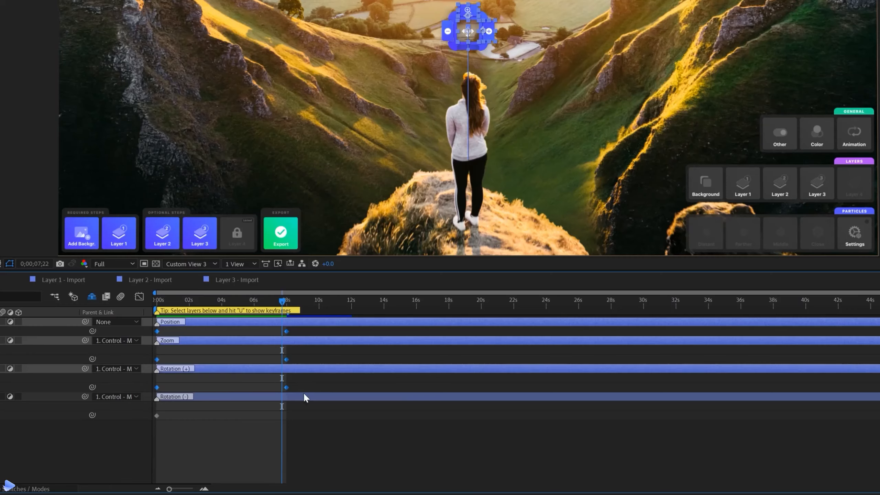
key(F9)
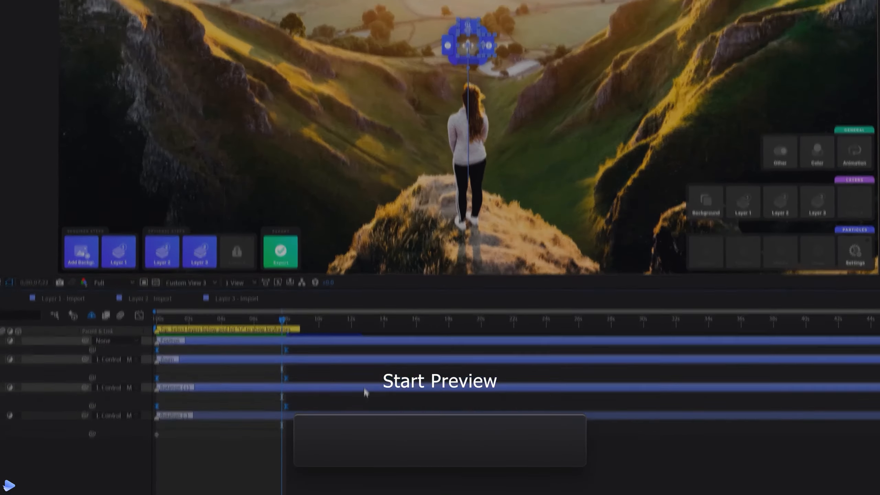
Preview the camera animation, then select the particle Settings layer
key(space)
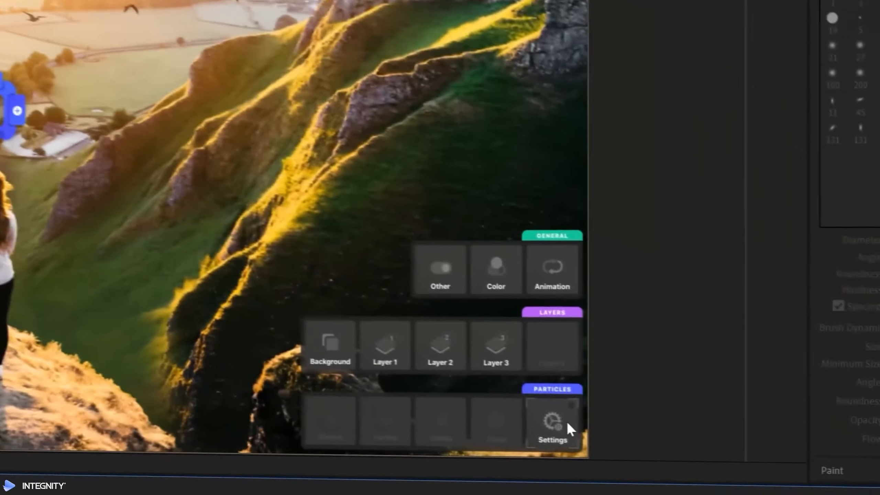
click(865, 441)
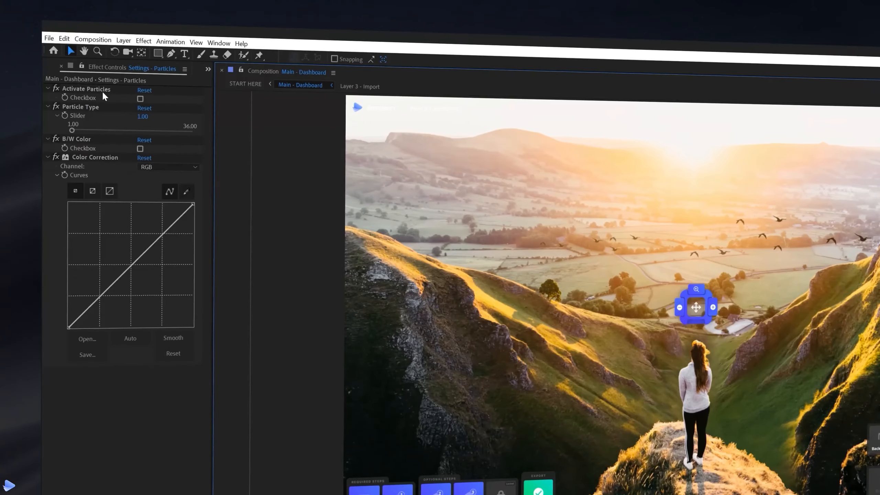
Enable the particles, switch their type, and lower the Alpha curve so they fade
click(141, 98)
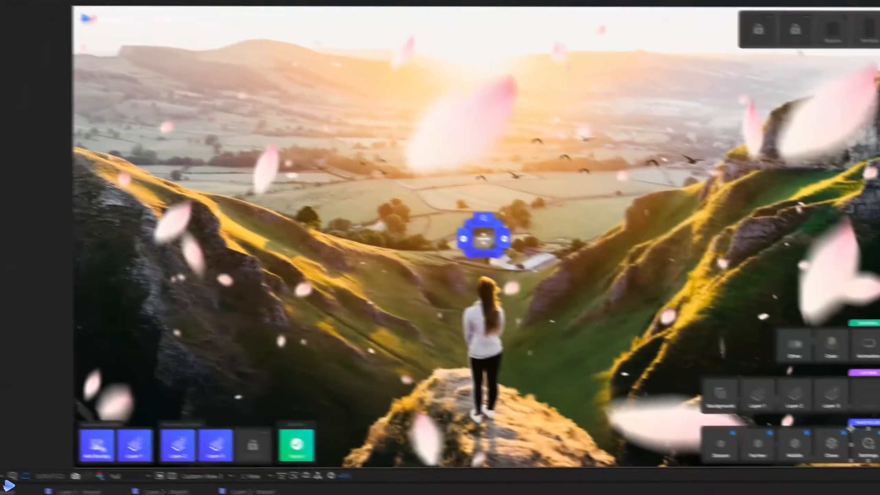
drag(71, 129, 74, 130)
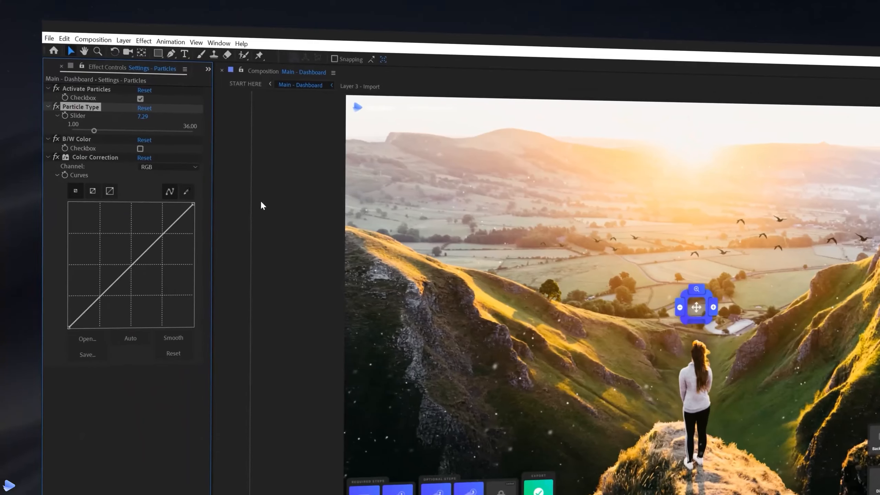
click(93, 157)
click(163, 167)
click(160, 221)
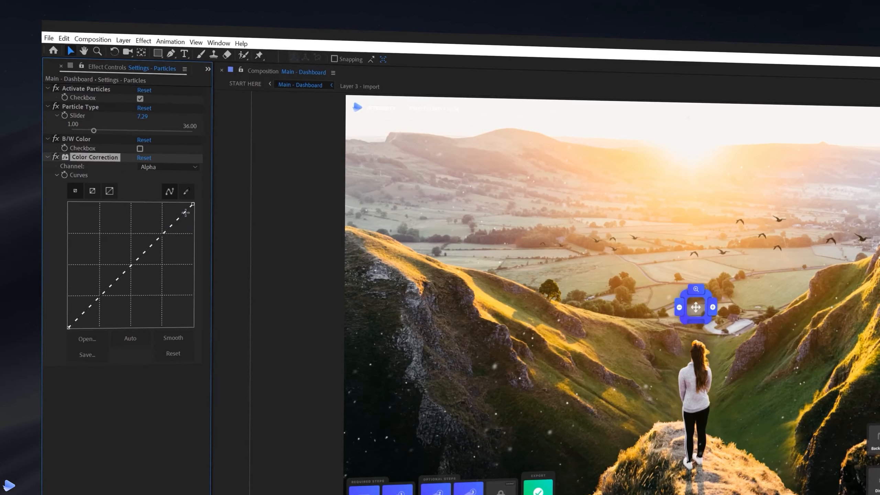
drag(192, 203, 205, 272)
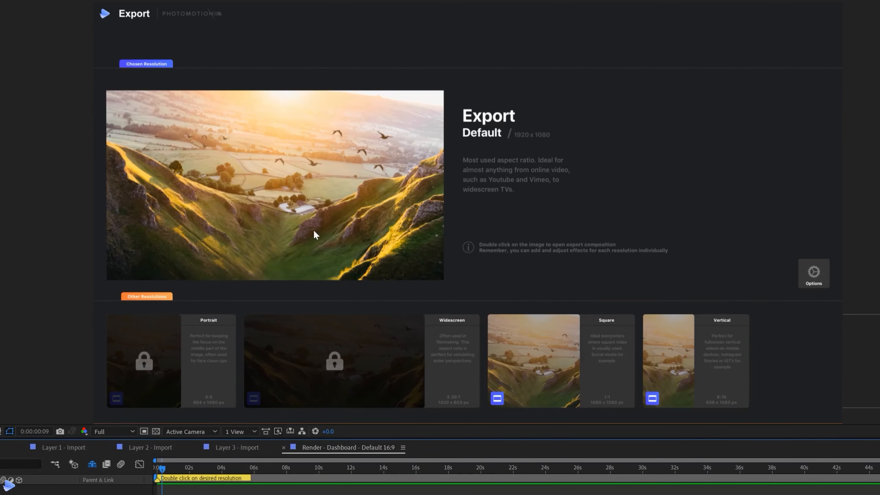
Open the Render - Default 16:9 composition from the Chosen Resolution preview
double_click(328, 221)
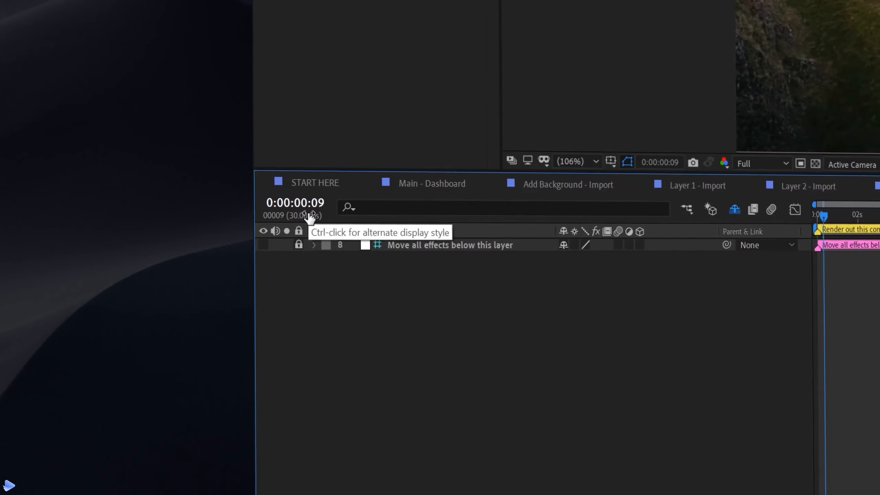
Display time in frames, jump to frame 240, and end the work area there
ctrl+click(309, 217)
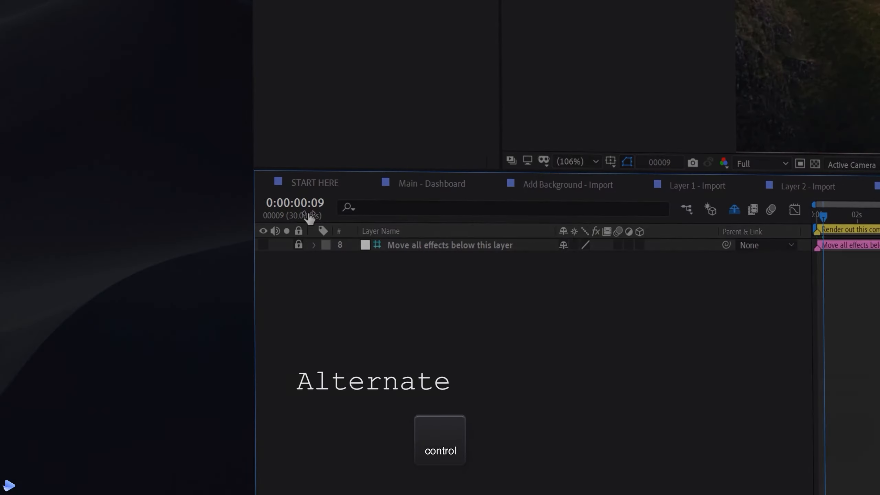
ctrl+click(309, 216)
click(304, 203)
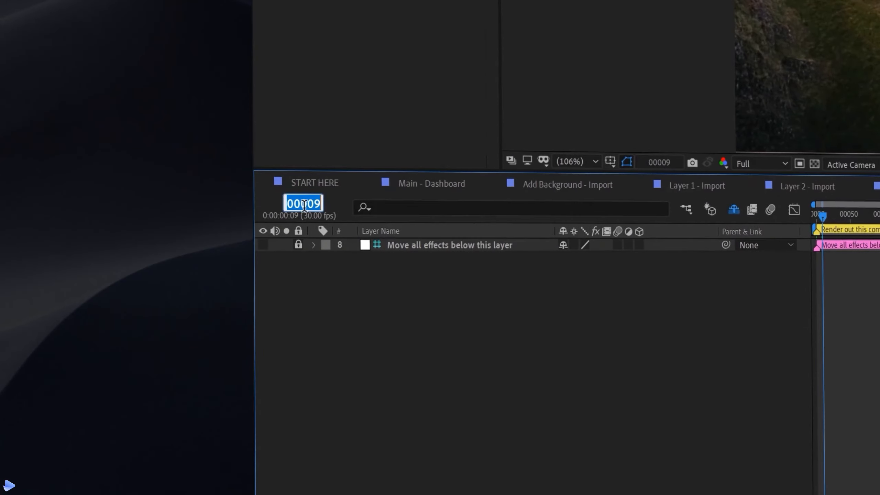
text(240)
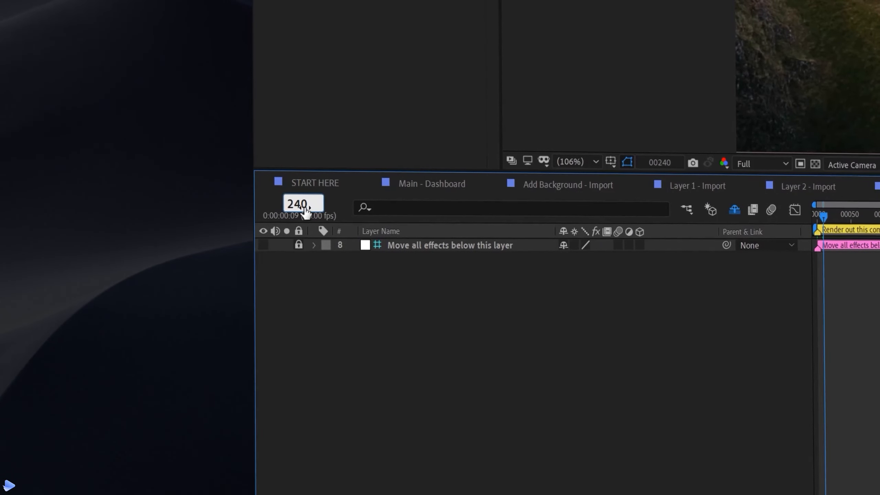
key(Return)
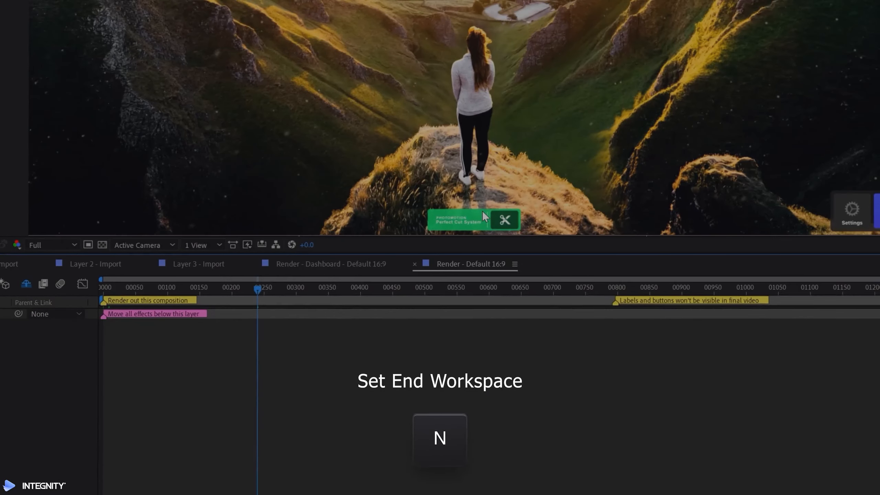
key(n)
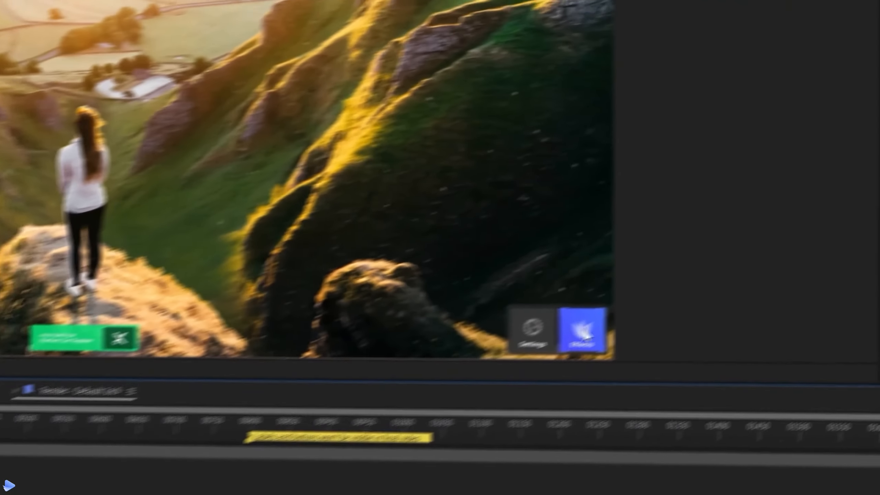
Preview the Light Leaks gallery from the start and copy the second light leak
click(583, 331)
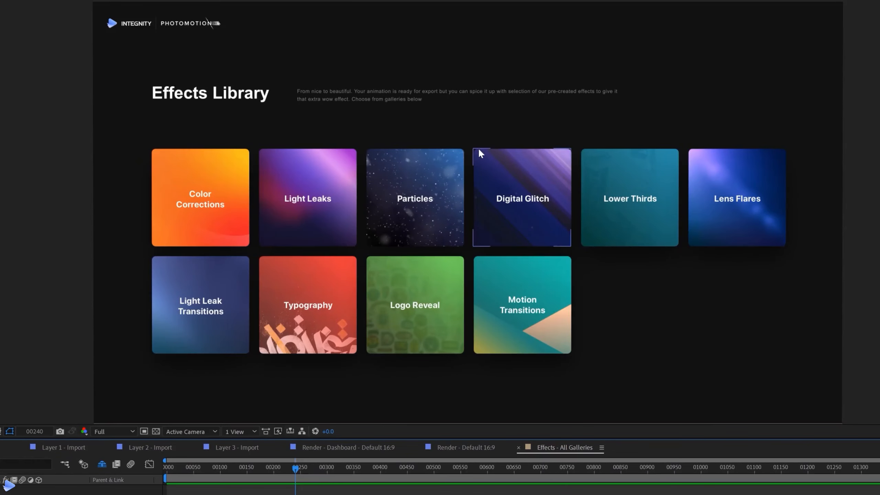
click(325, 190)
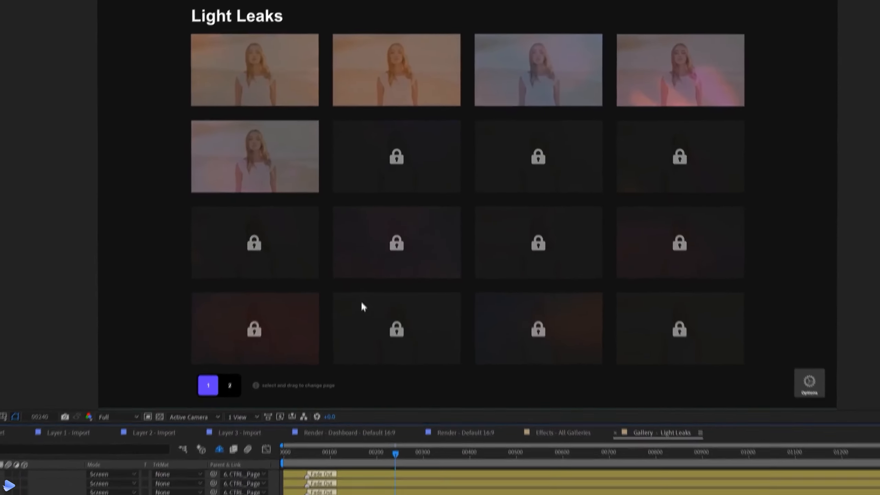
drag(400, 403, 284, 407)
key(space)
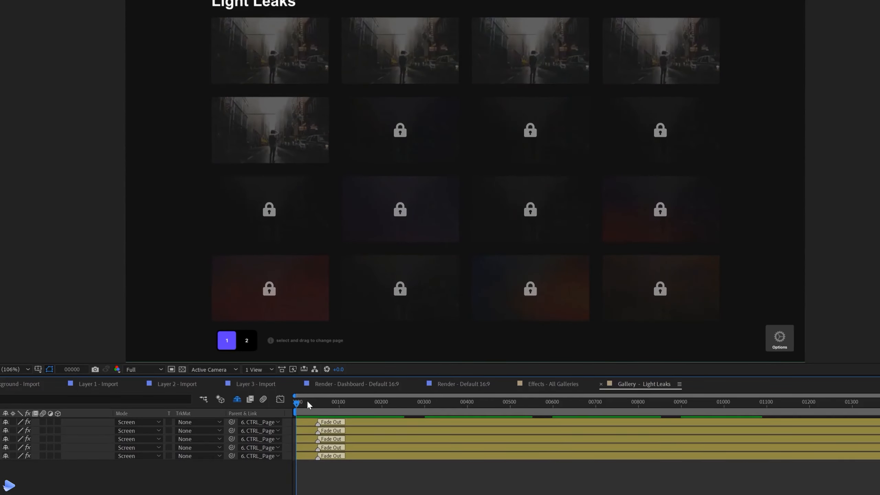
drag(307, 401, 323, 403)
click(380, 53)
key(ctrl+c)
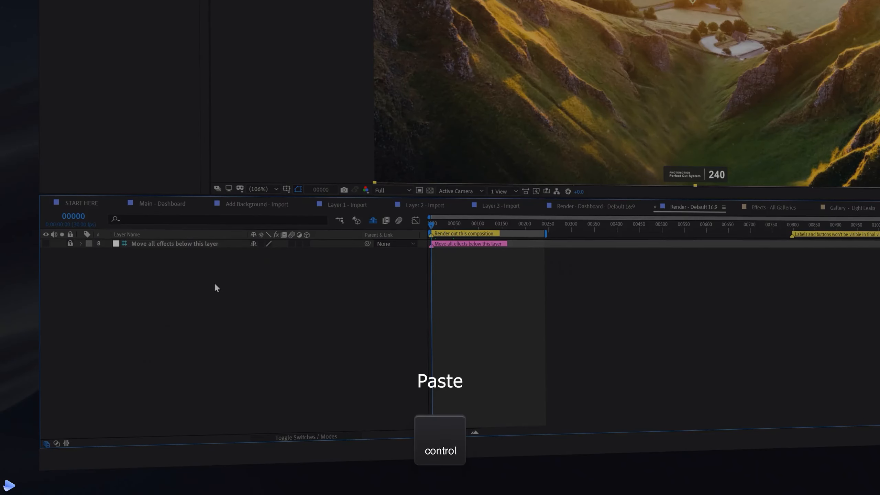
Paste LL_02 below the 'Move all effects below this layer' divider, delay its fade out to frame 200, and preview
key(ctrl+v)
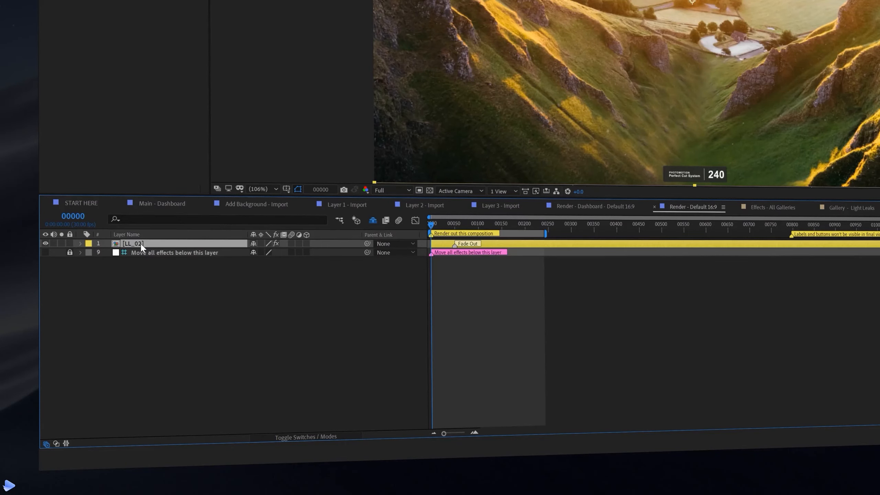
drag(141, 242, 143, 252)
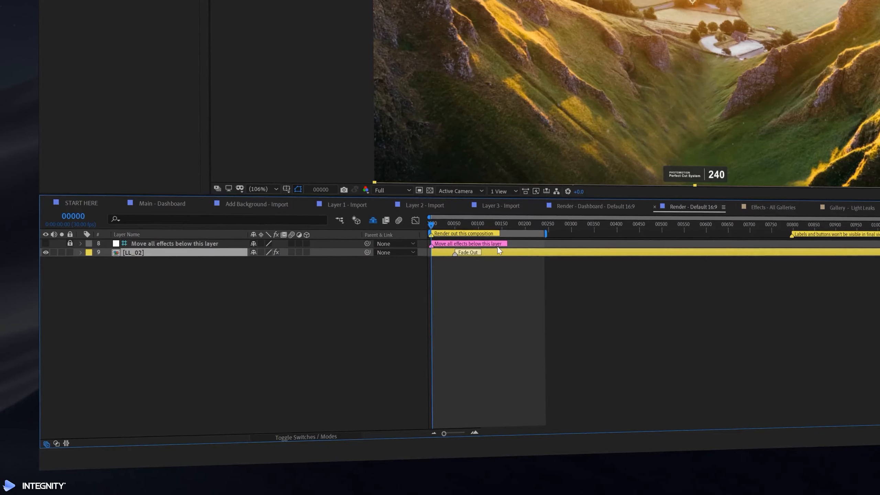
drag(470, 255, 544, 251)
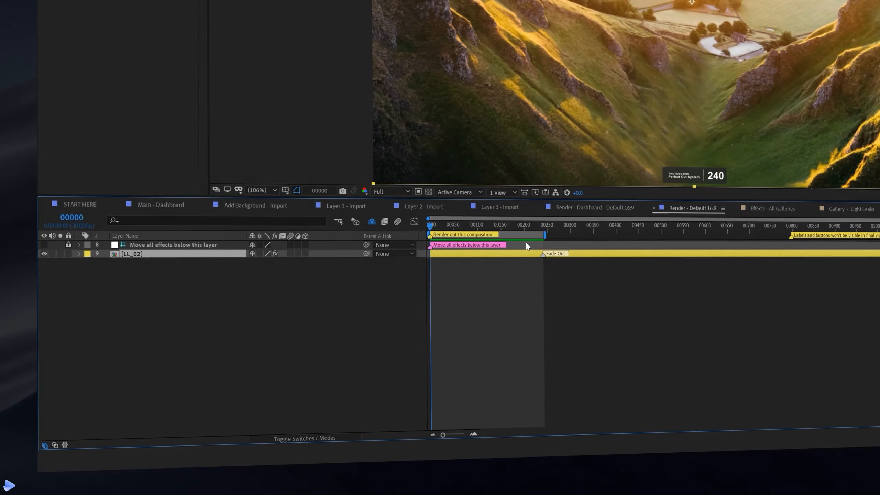
key(space)
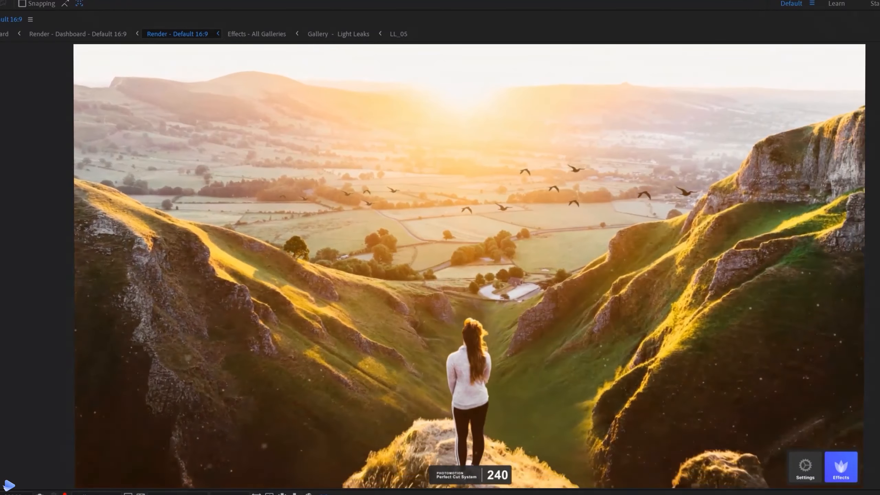
Stop playback and select the Settings layer to show its vignette and lens distortion controls
key(space)
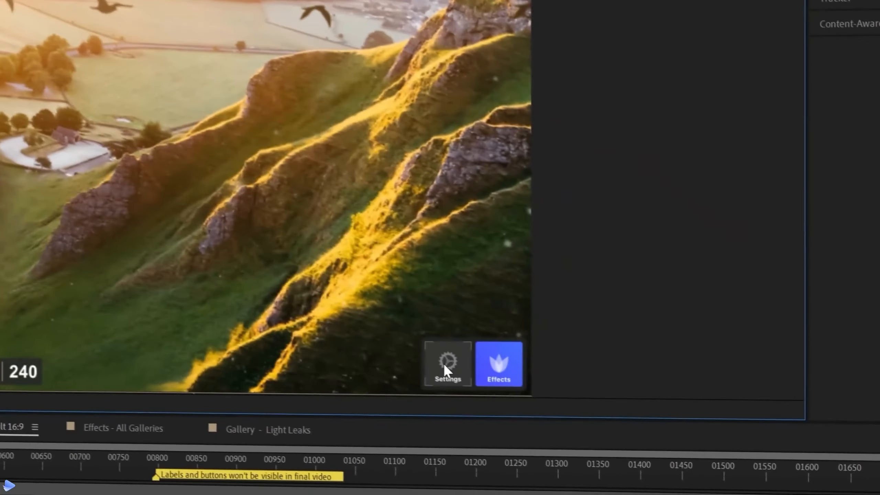
click(803, 466)
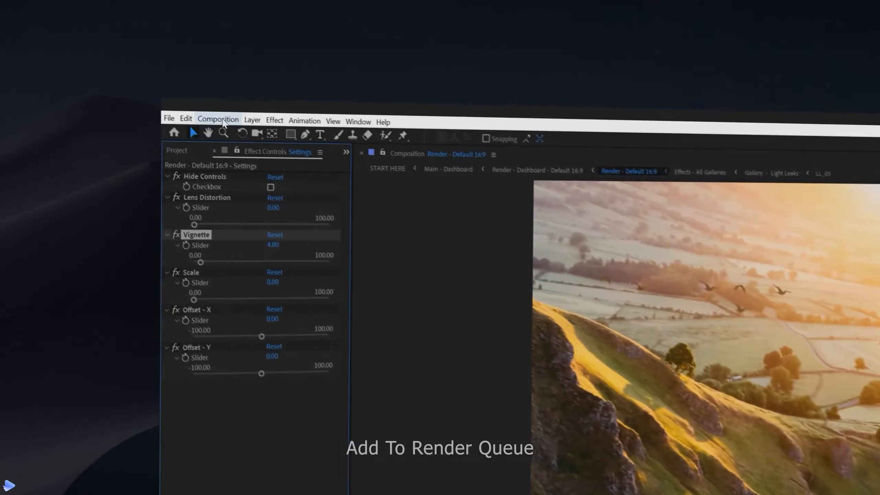
Add the Default 16:9 composition to the Render Queue with QuickTime as the output format
click(93, 39)
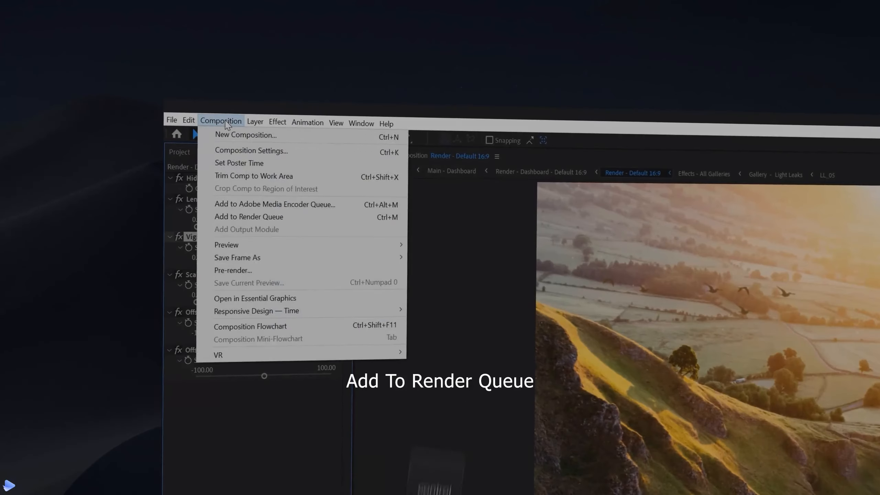
click(322, 218)
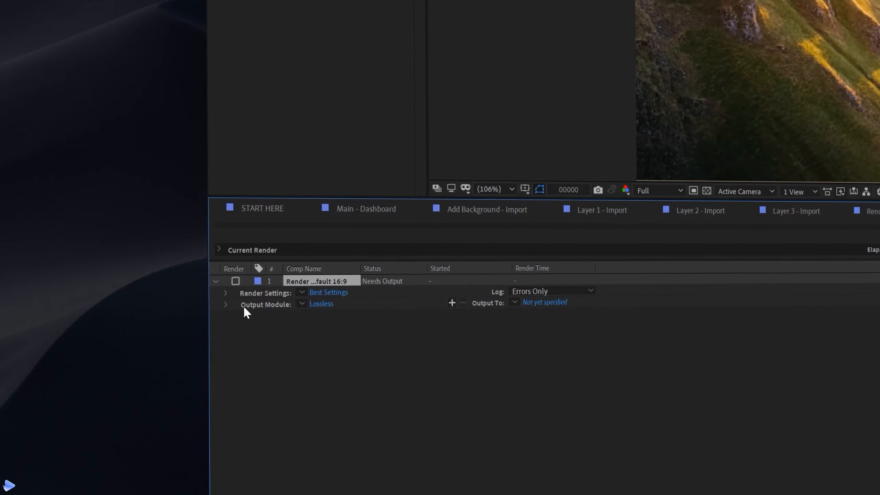
click(321, 304)
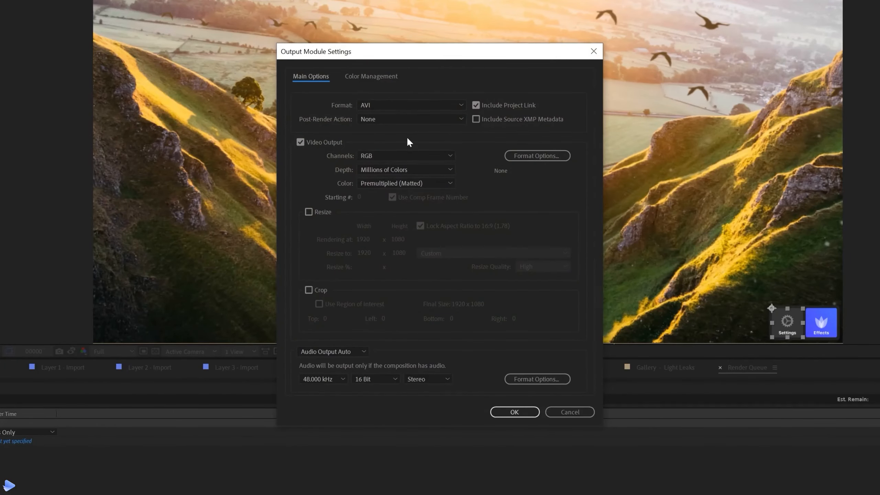
click(411, 105)
click(415, 174)
click(515, 412)
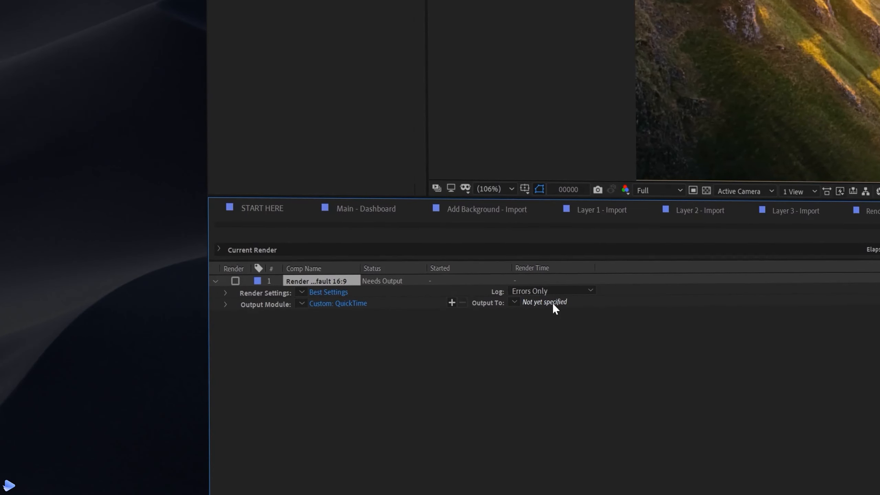
Set the output file to Animation.mov on the Desktop and start the render
click(554, 303)
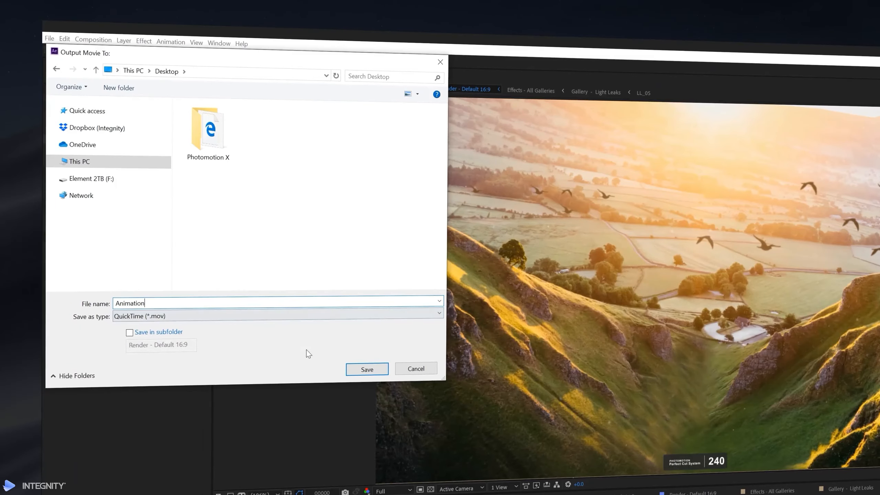
click(375, 370)
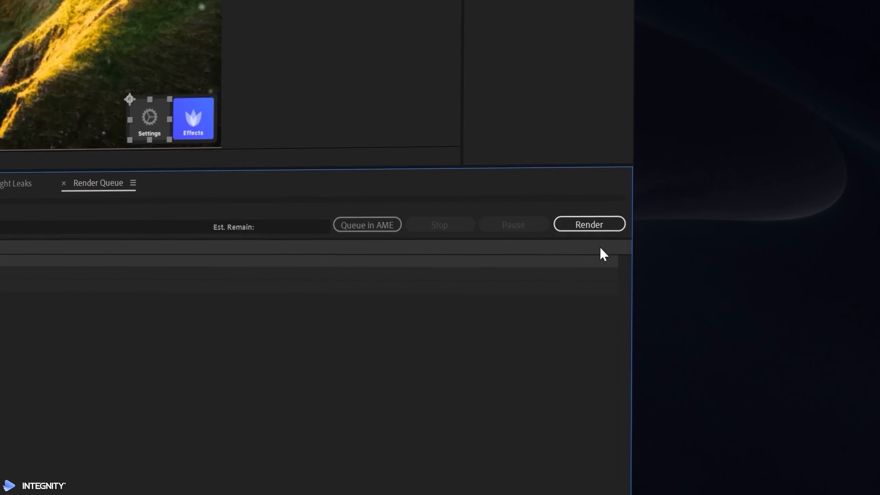
click(609, 225)
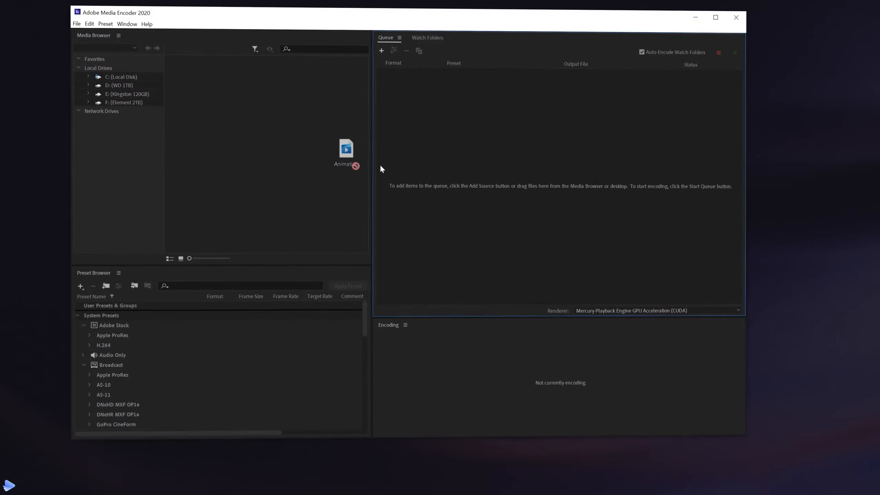
Queue Animation.mov with the H.264 Match Source - High bitrate preset and start encoding
drag(379, 164, 579, 149)
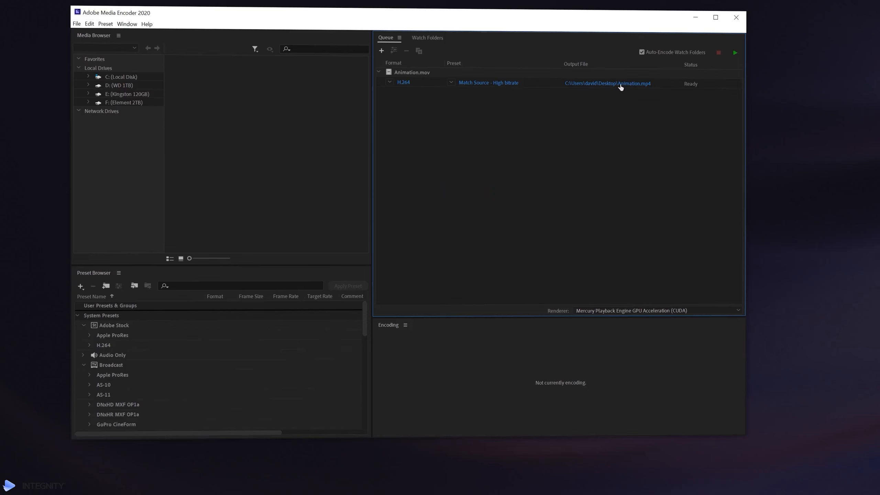
click(736, 53)
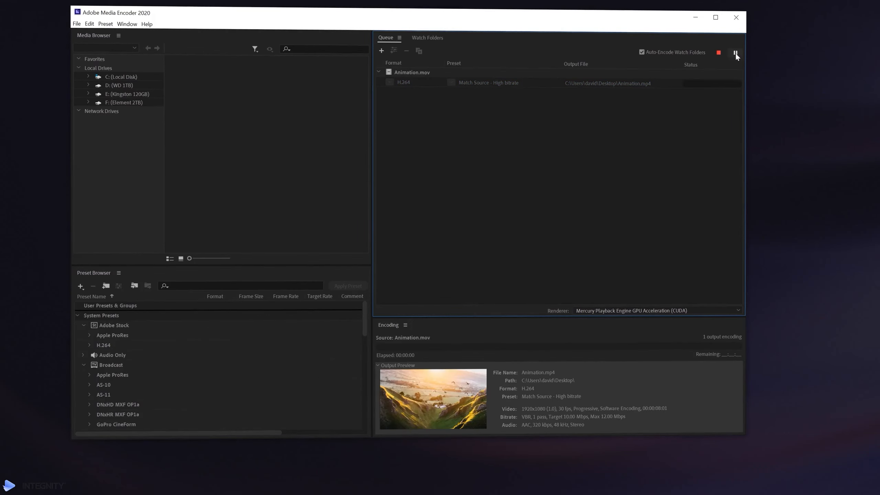